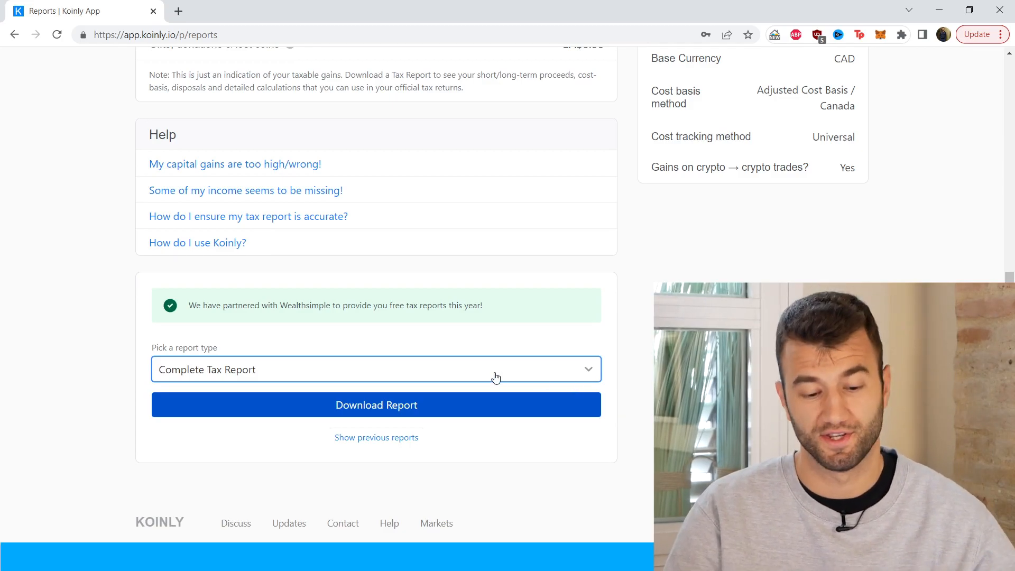
Pick the report type for the tax report and view the Tax Report 2022 through its capital gains summary
left_click(494, 378)
left_click(239, 426)
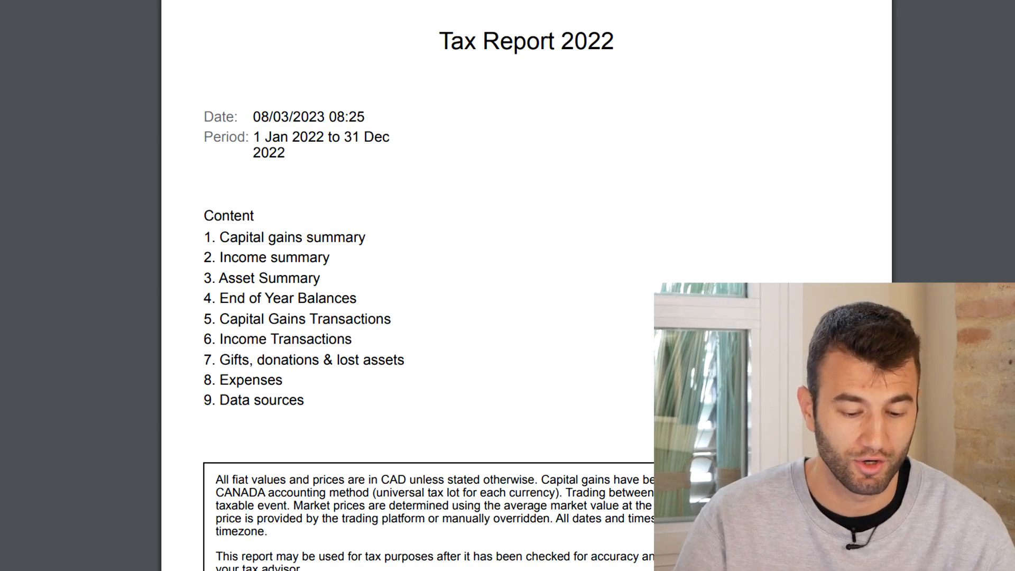
key("Right")
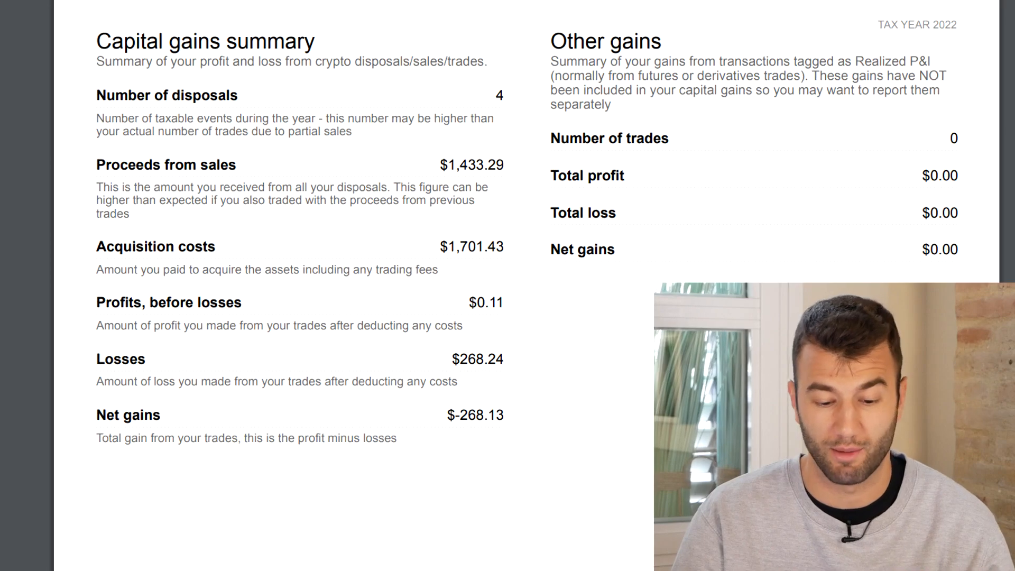
key("Right")
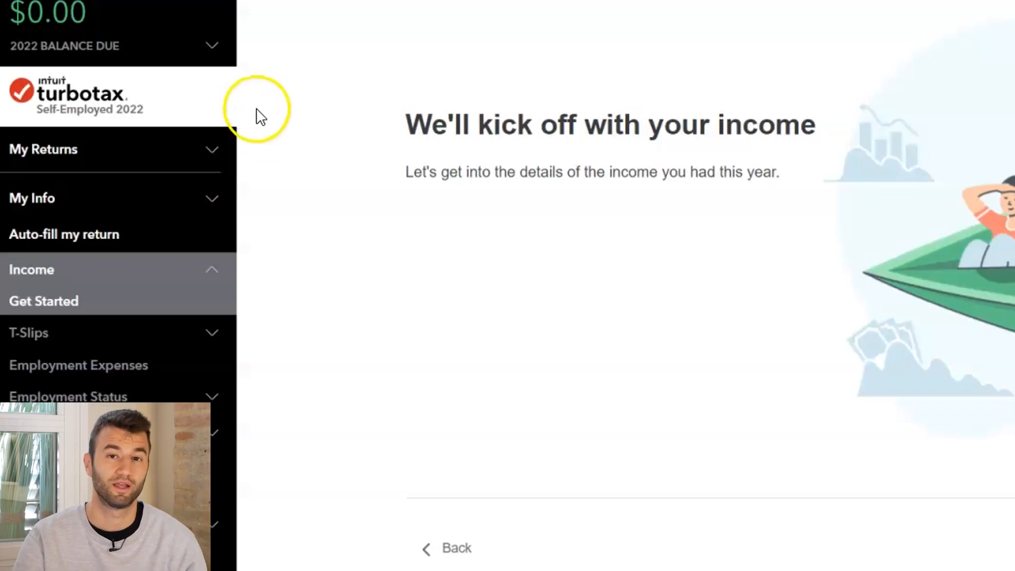
Switch to TurboTax and open the Investments Profile in the Investments part of the Income section
scroll(111, 238, "down", 5)
left_click(125, 290)
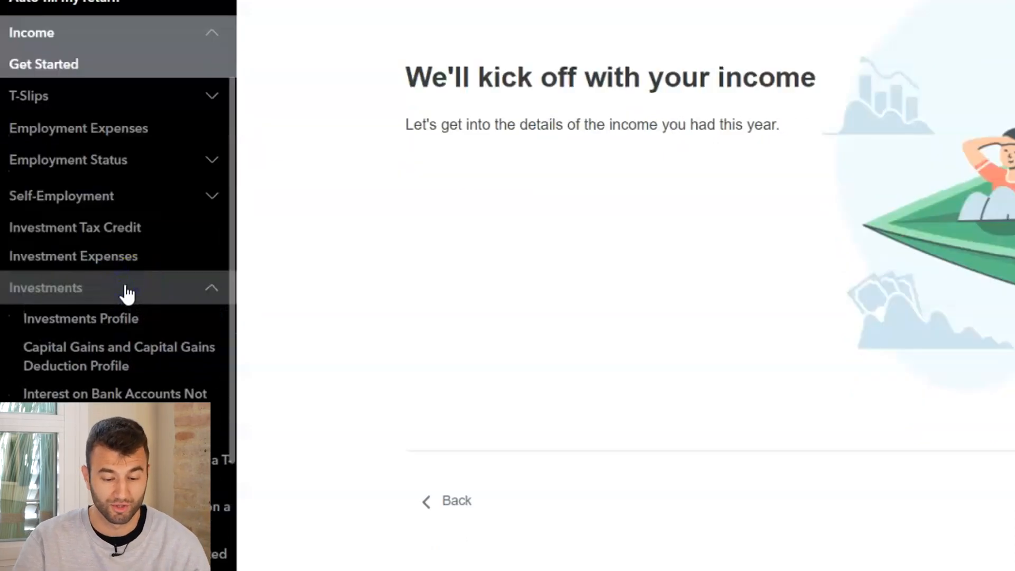
scroll(111, 290, "down", 1)
left_click(94, 285)
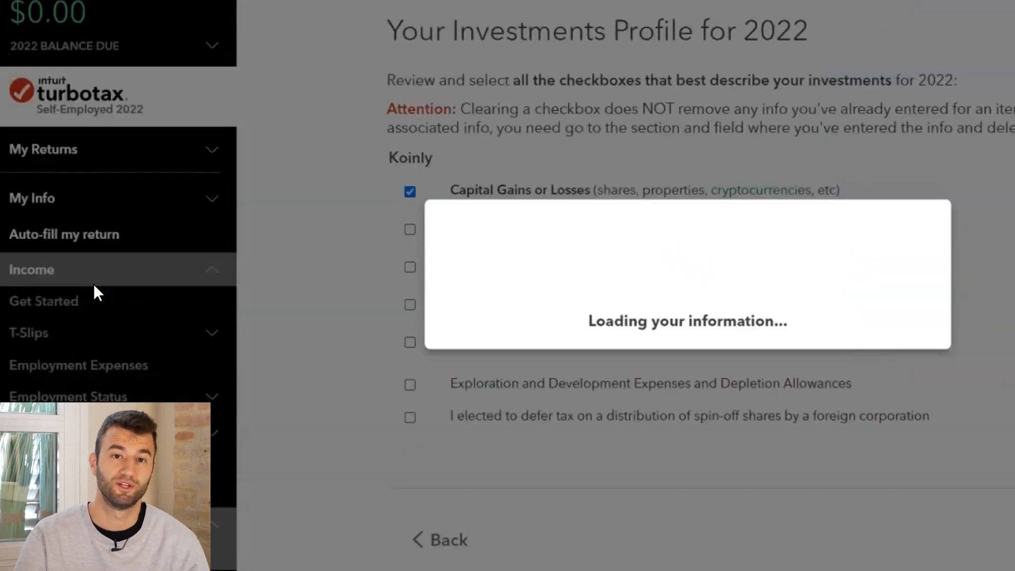
Add Interest and Other Investment Income to the 2022 investments profile alongside Capital Gains or Losses
scroll(327, 188, "down", 2)
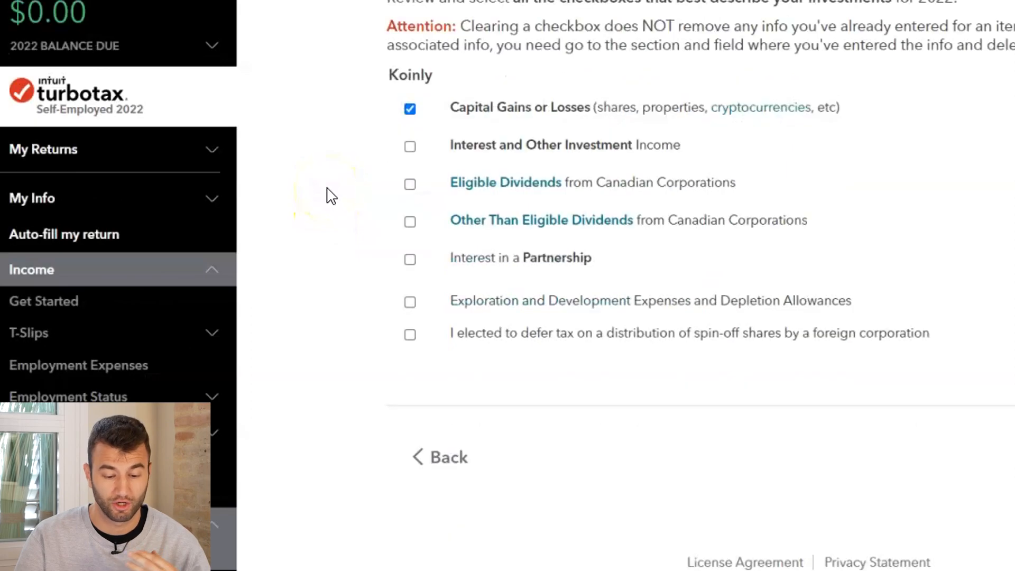
scroll(327, 188, "up", 2)
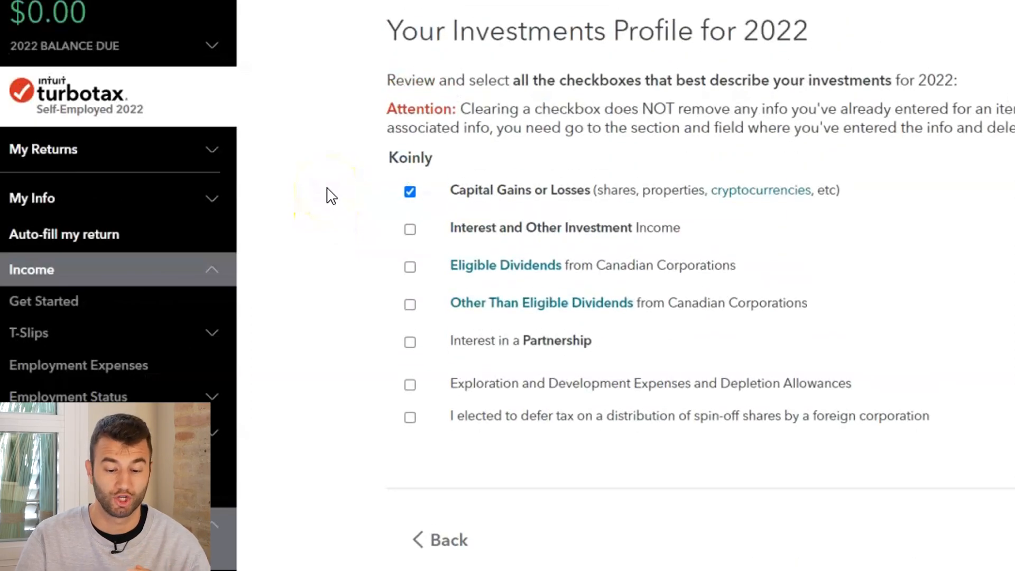
left_click(603, 242)
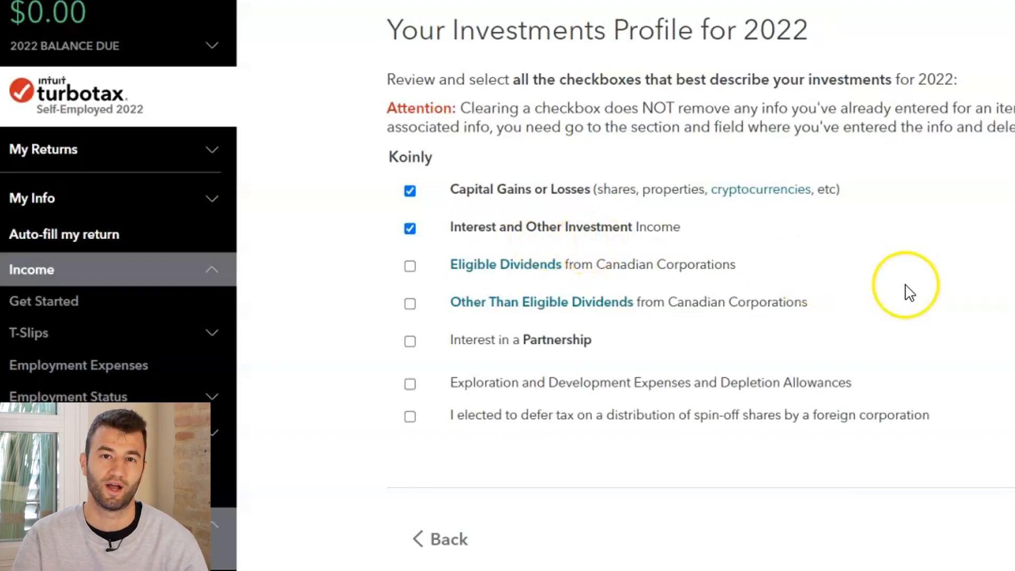
Continue from the investments profile past the Capital Gains Information page to the Capital Gains form
left_click(841, 514)
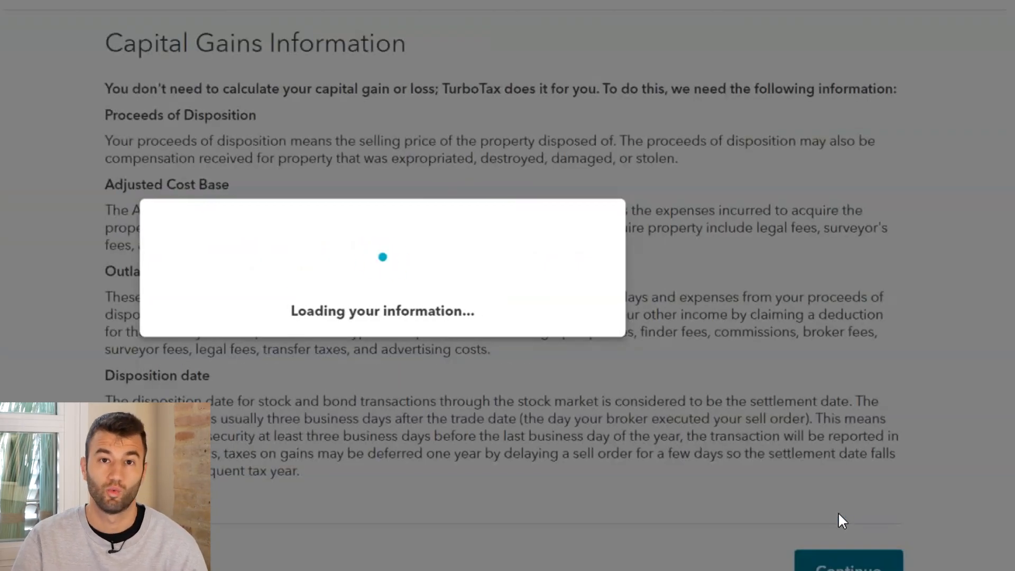
scroll(778, 389, "down", 1)
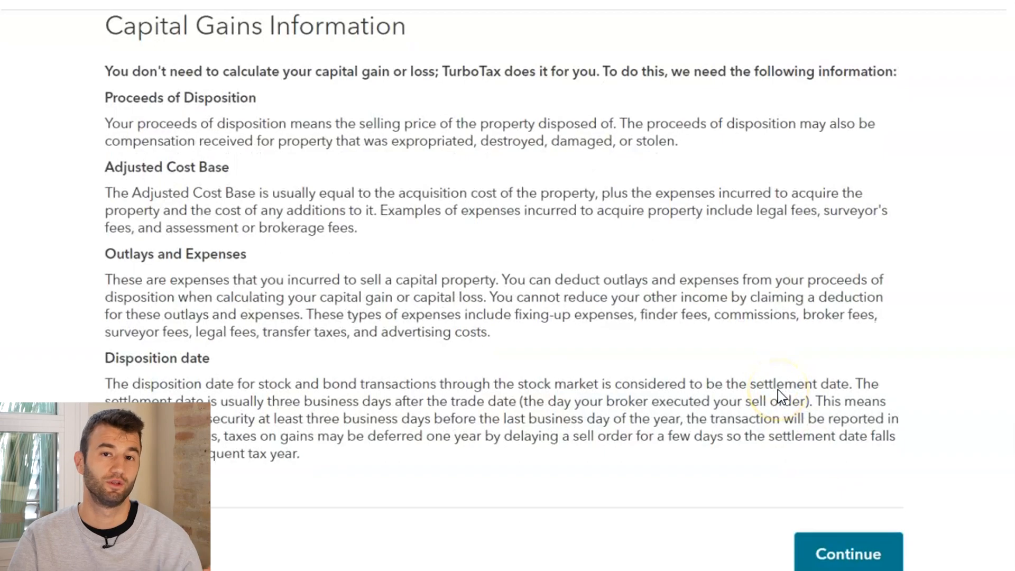
left_click(841, 561)
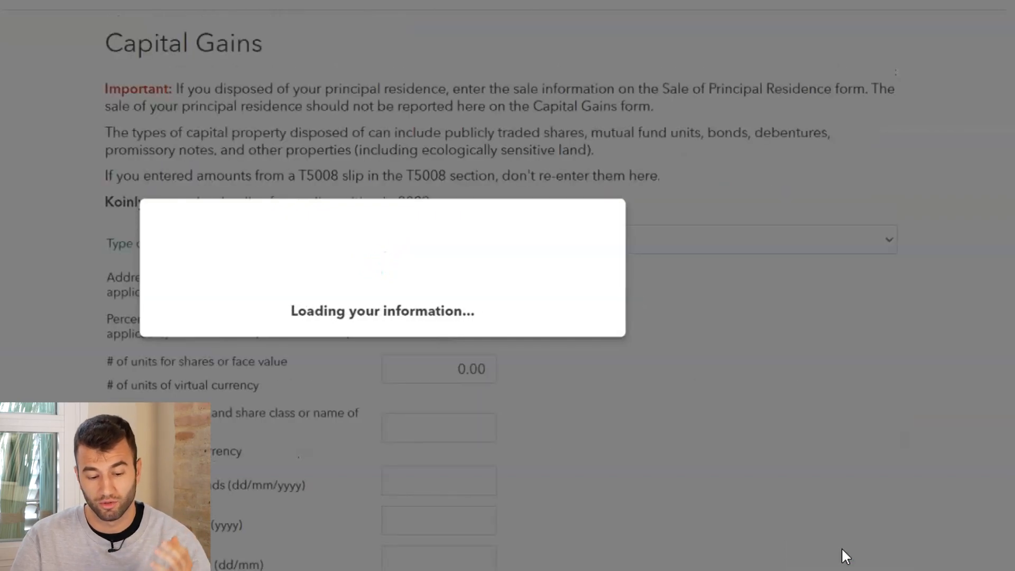
Set the type of capital property disposed of to Virtual currency transactions (cryptocurrency, tokens, etc.)
scroll(759, 317, "down", 2)
scroll(761, 322, "up", 1)
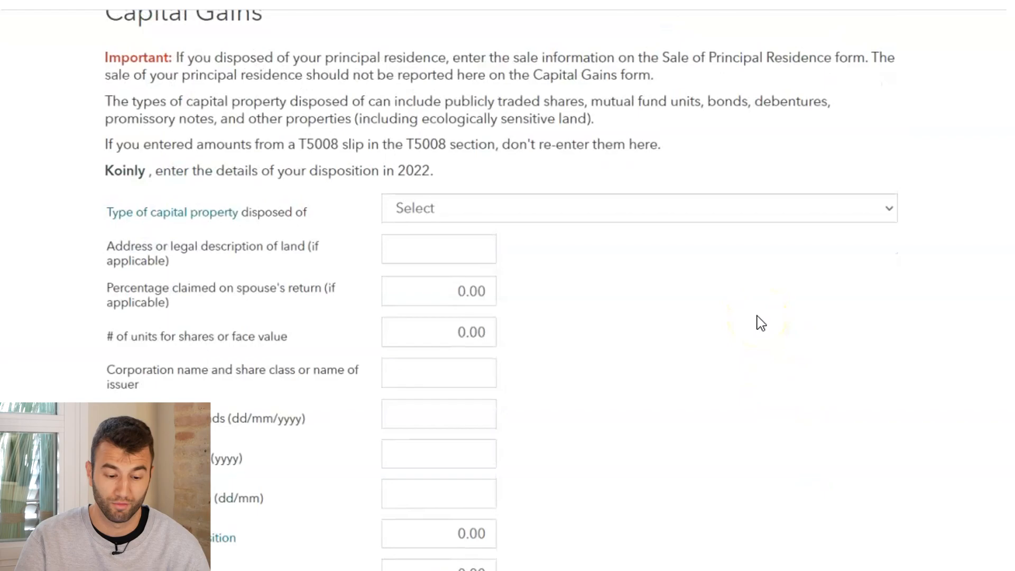
scroll(761, 323, "down", 1)
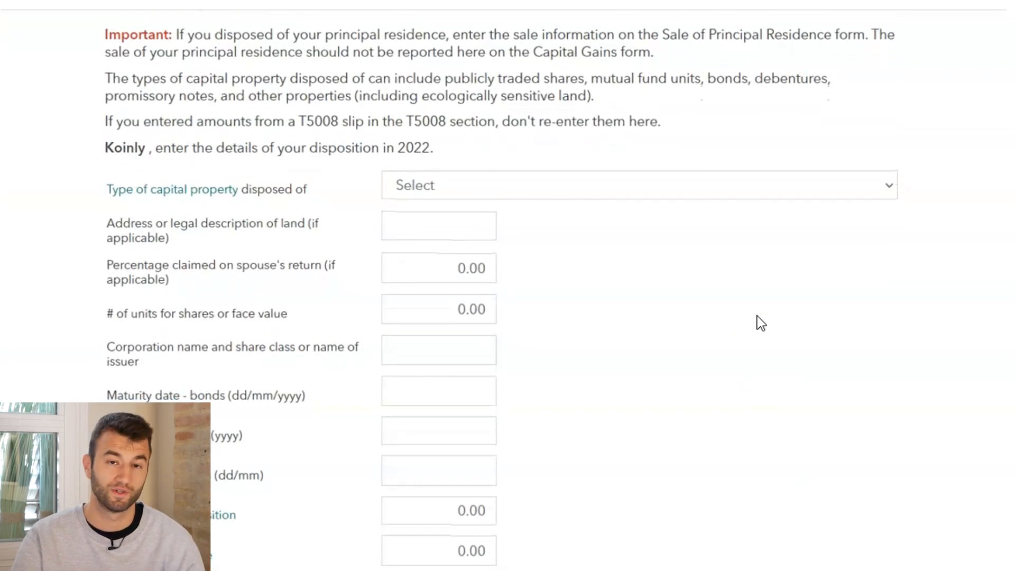
scroll(761, 323, "up", 1)
scroll(761, 322, "down", 1)
scroll(761, 322, "up", 1)
scroll(761, 322, "down", 1)
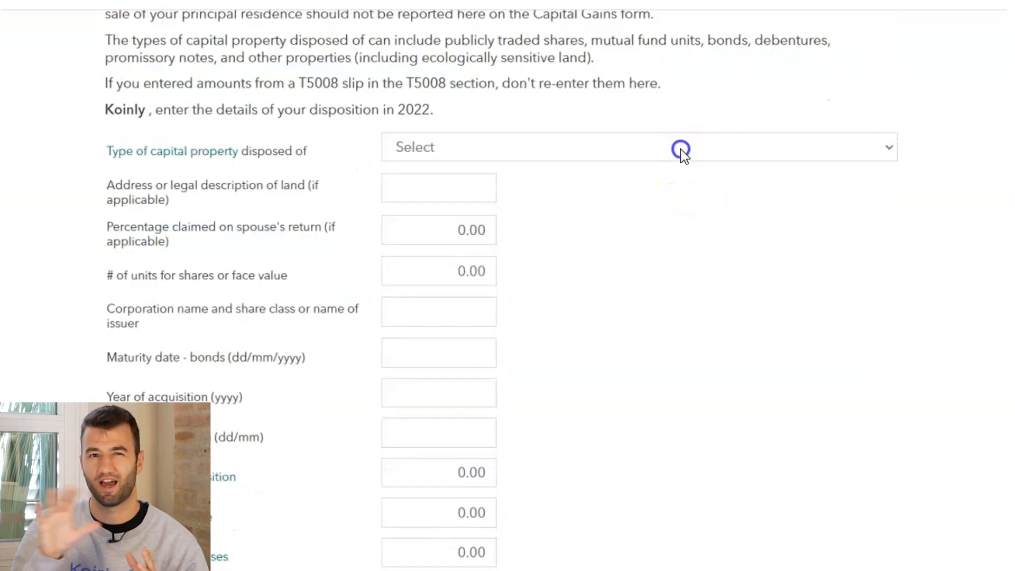
left_click(681, 149)
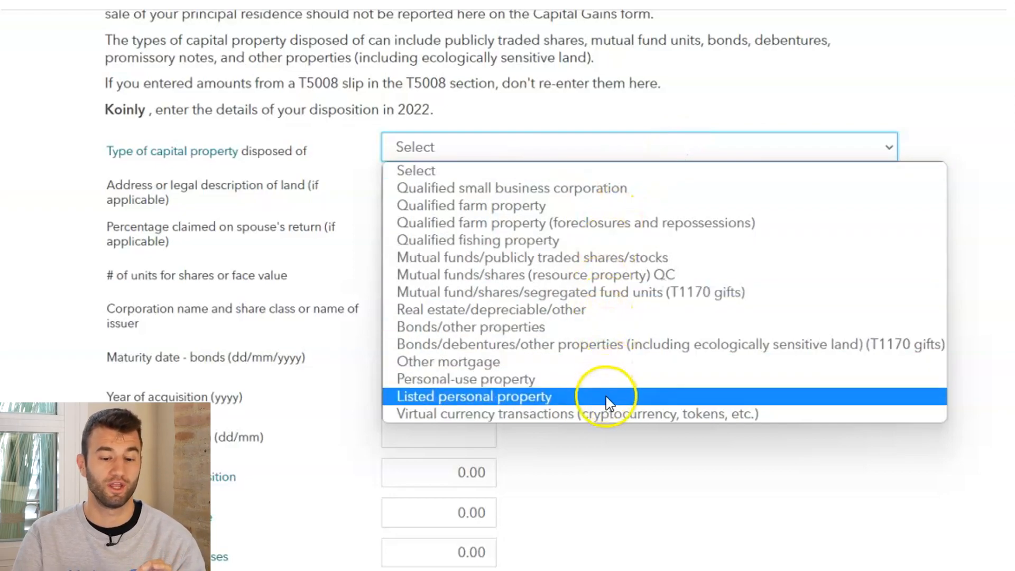
left_click(623, 417)
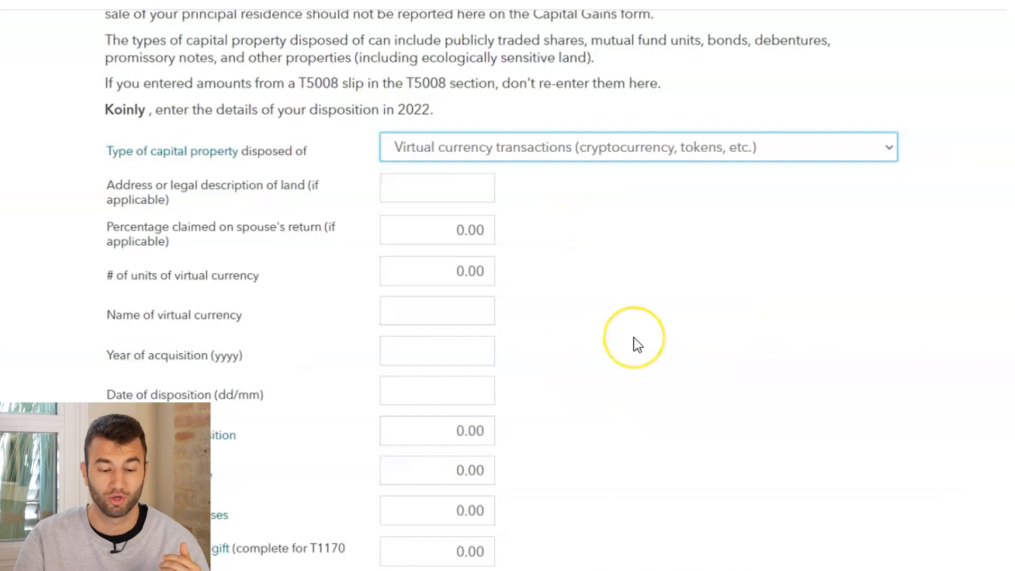
Examine the virtual currency disposition fields of the Capital Gains form, from the spouse's percentage to the eligible amount of gift
scroll(637, 344, "down", 1)
left_click(637, 344)
scroll(638, 344, "down", 1)
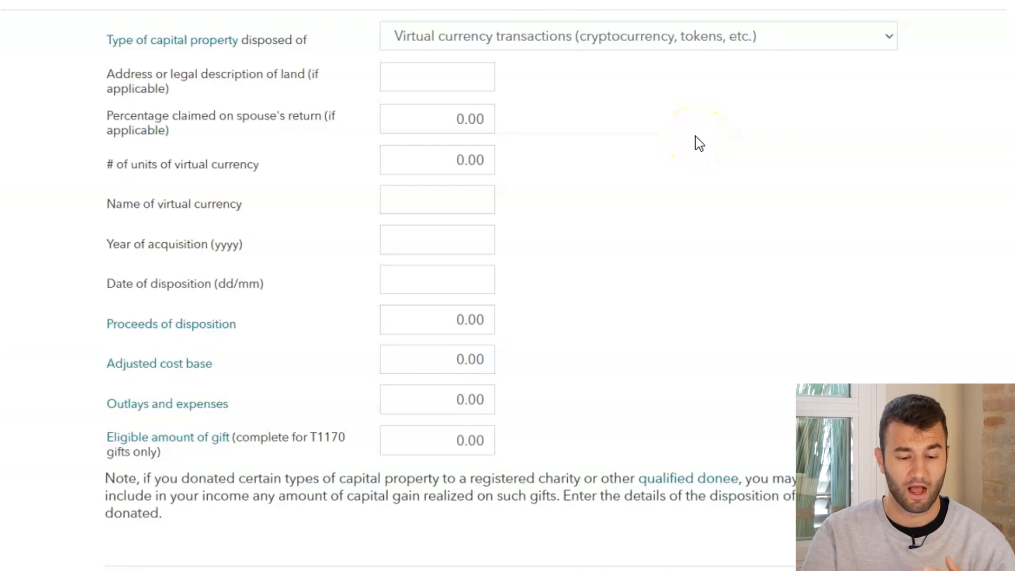
scroll(696, 135, "down", 1)
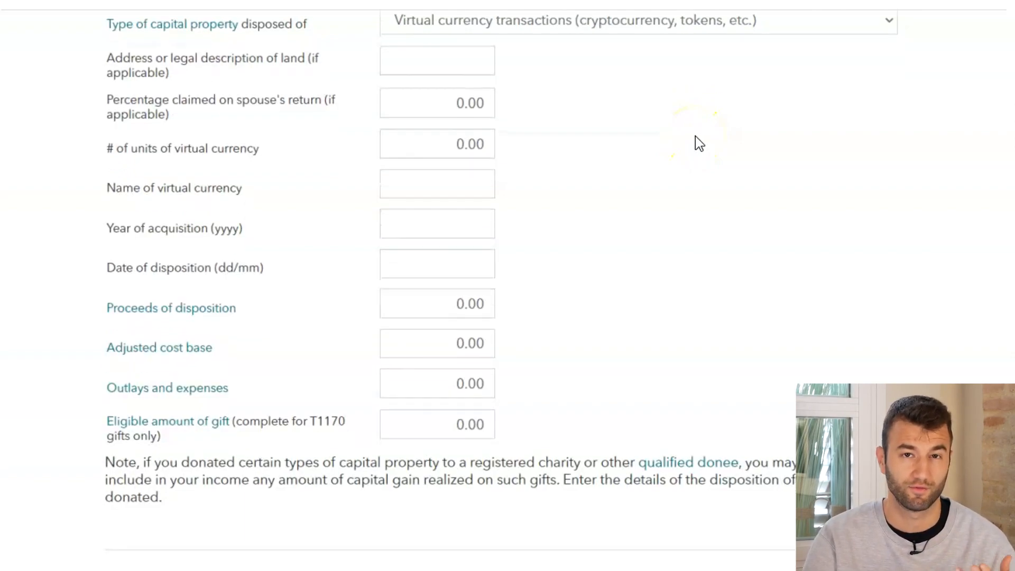
left_click(478, 110)
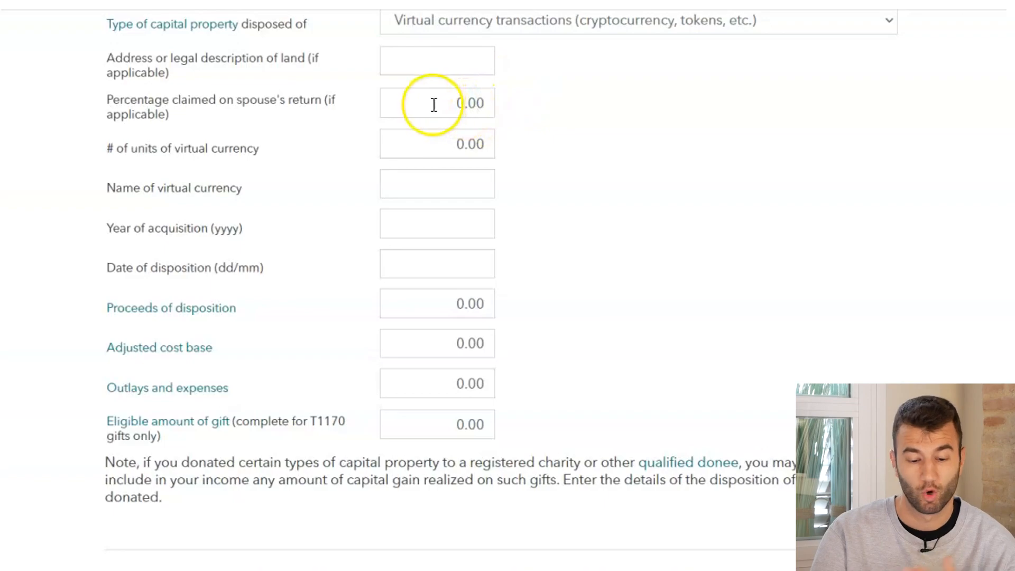
scroll(549, 138, "down", 1)
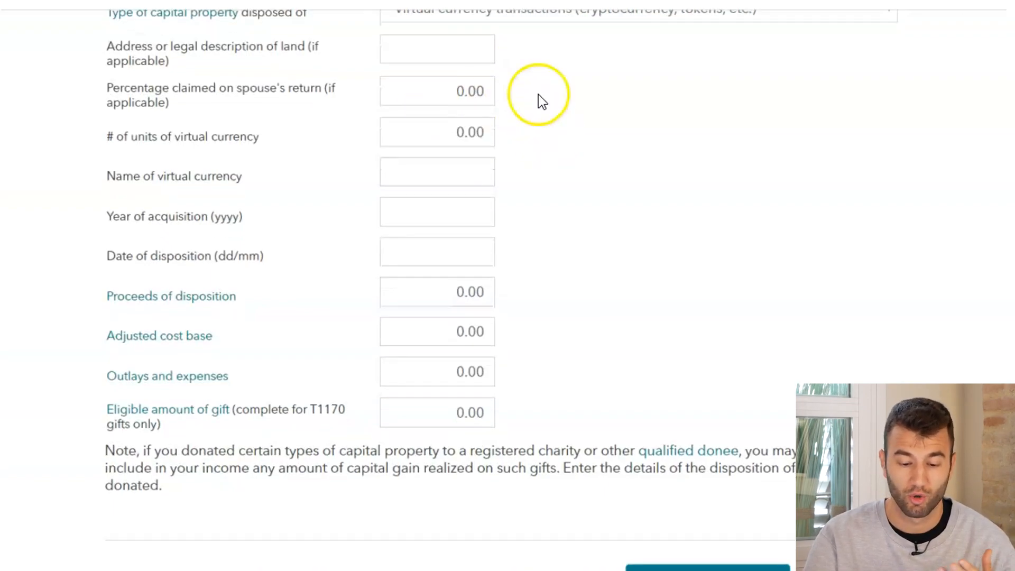
scroll(584, 199, "down", 1)
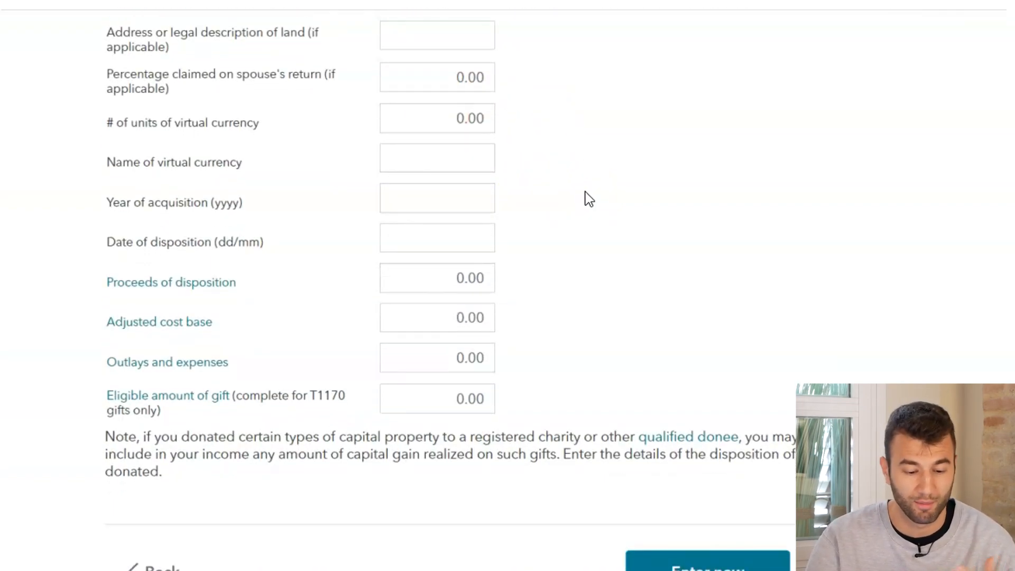
scroll(589, 199, "up", 1)
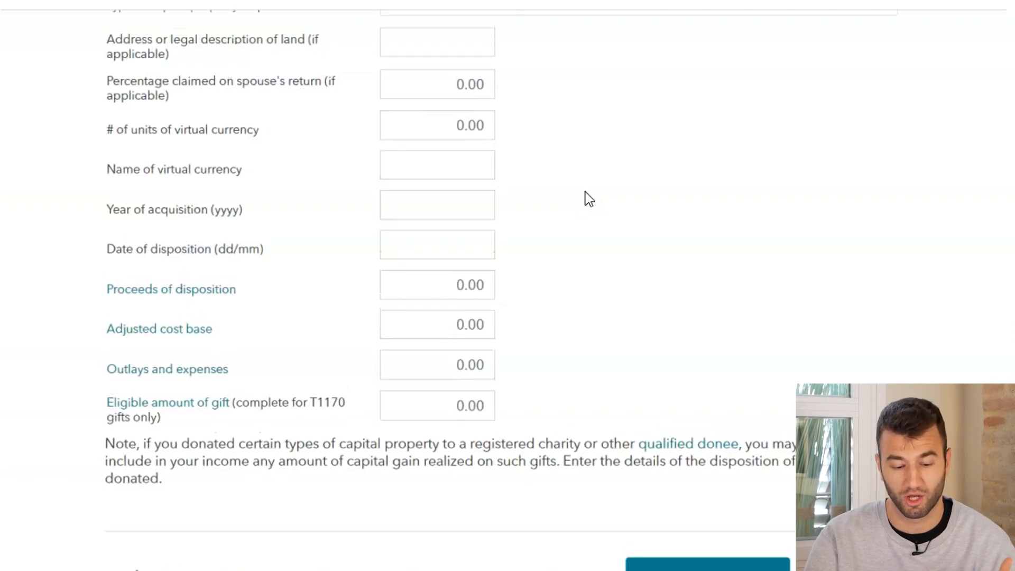
scroll(589, 199, "up", 1)
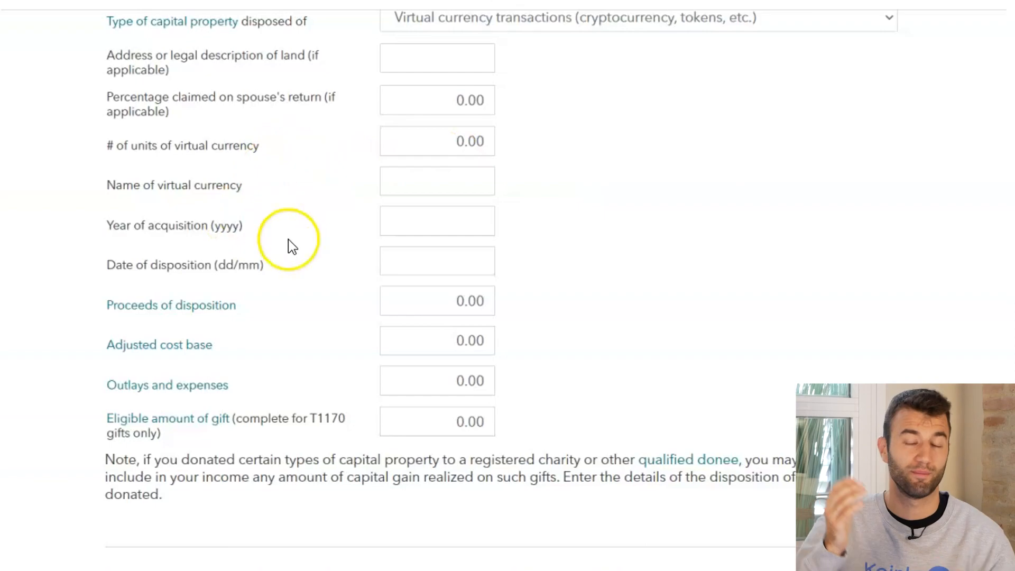
scroll(605, 193, "up", 1)
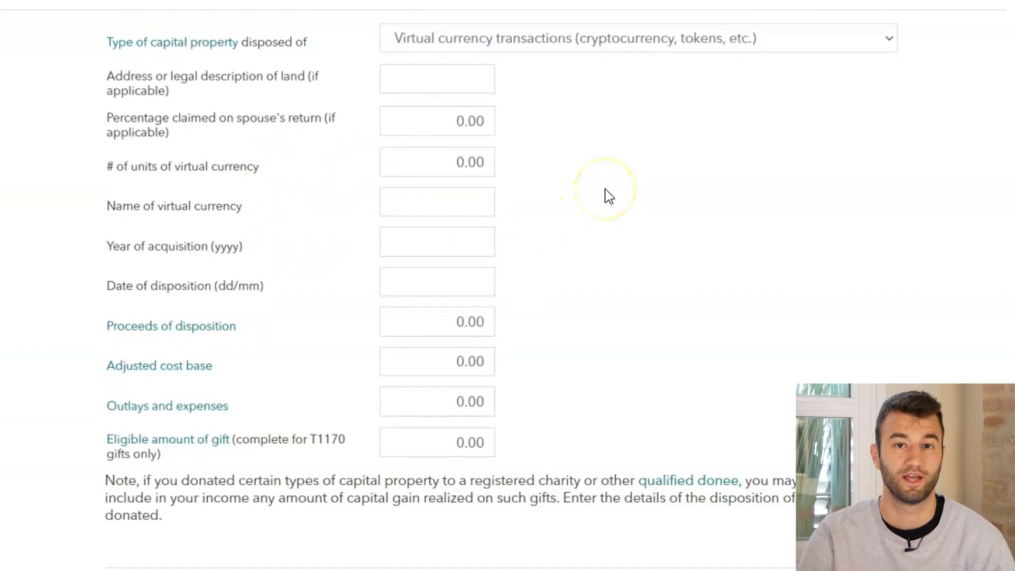
scroll(608, 196, "down", 1)
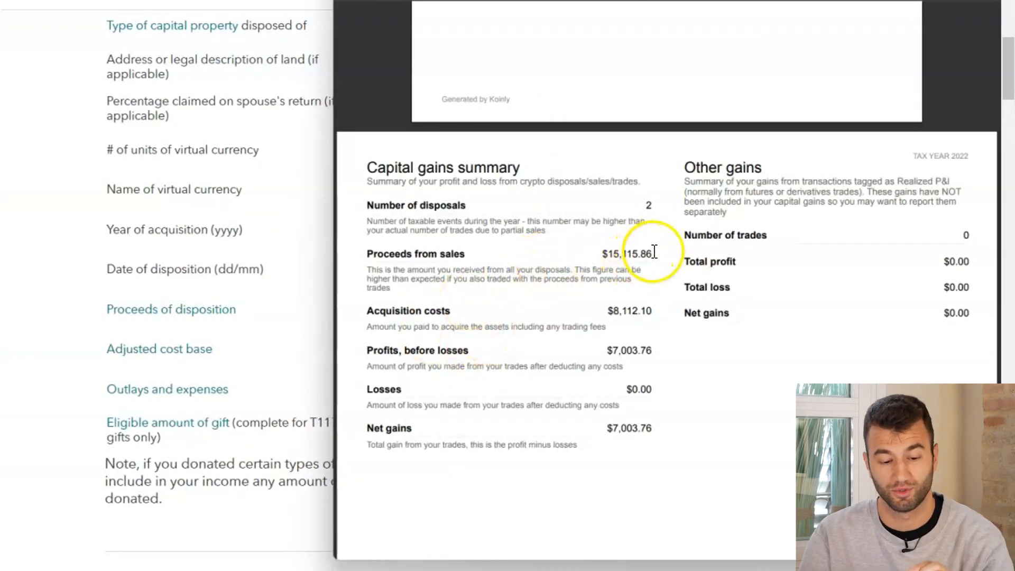
Copy the proceeds from sales in the Koinly tax report into Proceeds of disposition as 15,115.86
left_click_drag(653, 254, 608, 258)
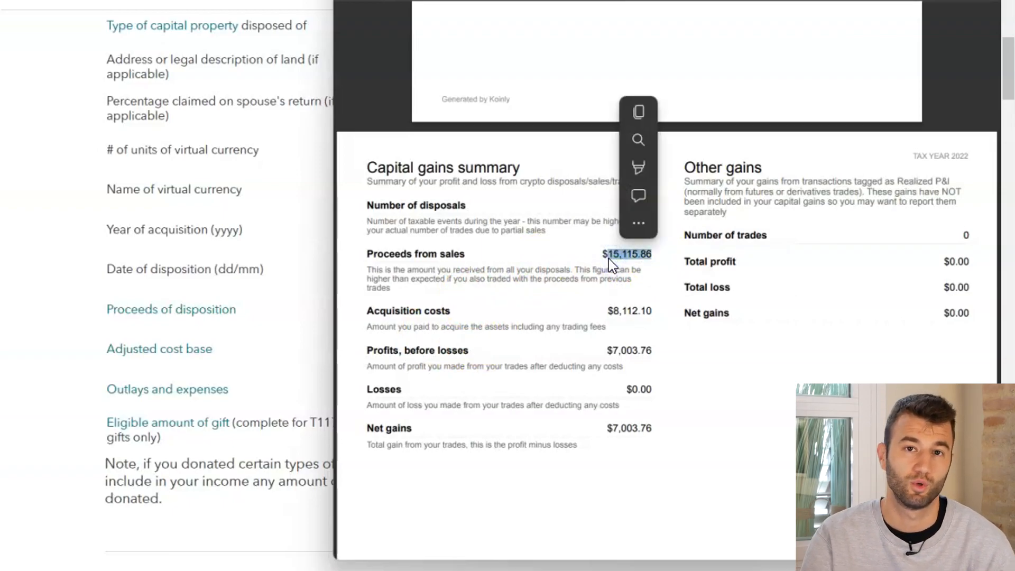
key("ctrl+c")
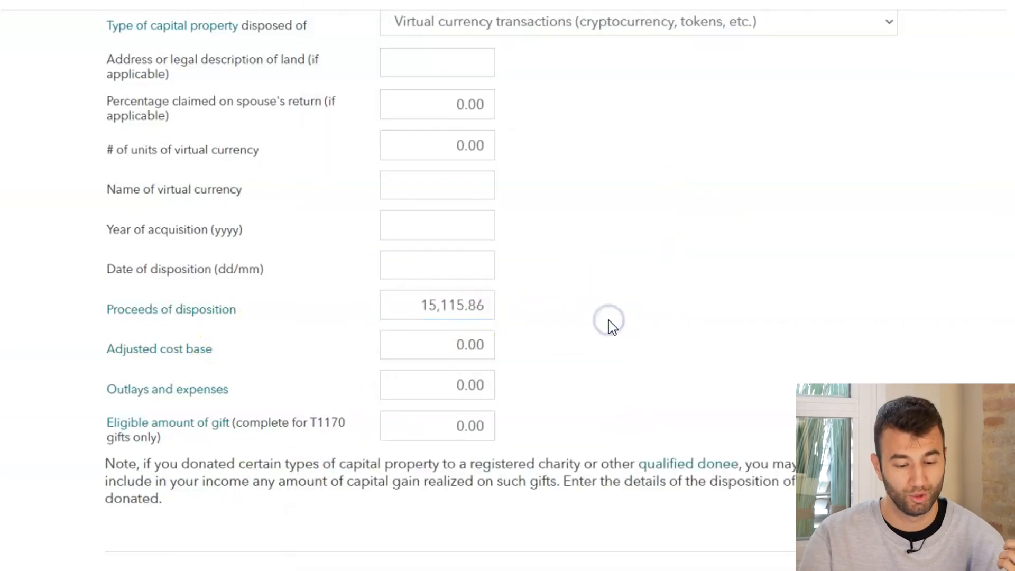
left_click(474, 361)
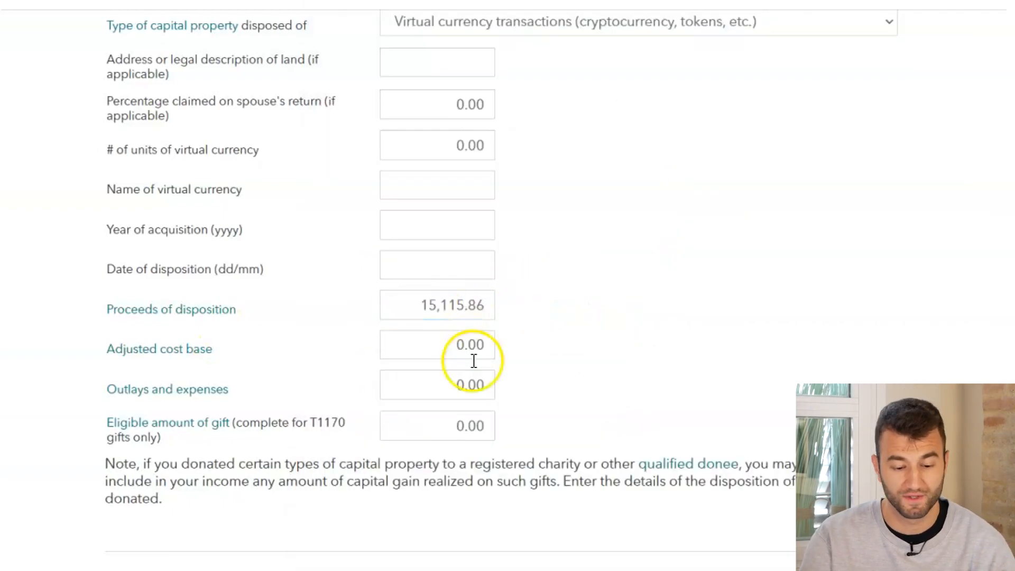
Copy the acquisition costs from the tax report's capital gains summary into Adjusted cost base as 8,112.10
left_click(575, 559)
left_click_drag(655, 310, 609, 312)
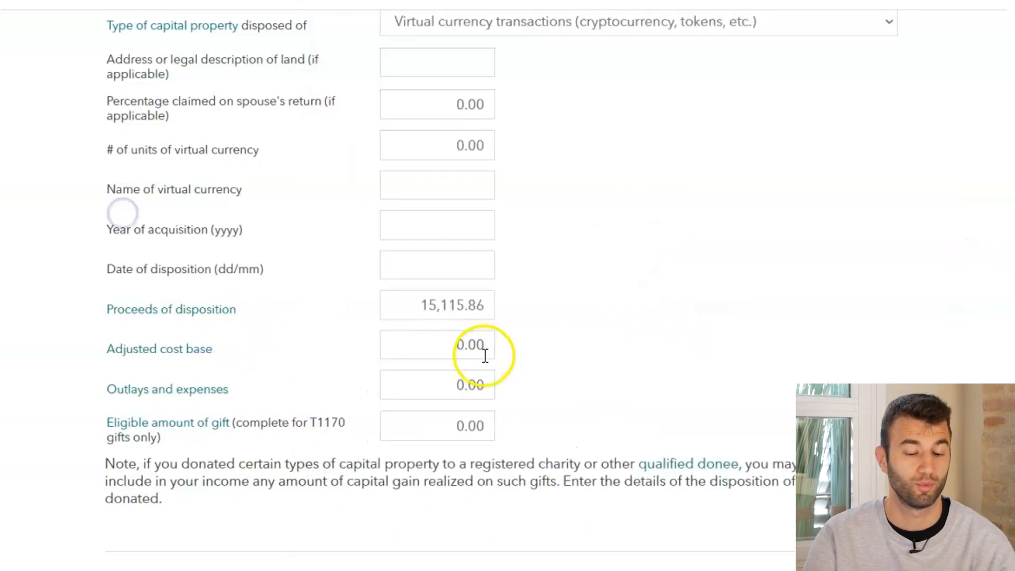
left_click(427, 343)
key("ctrl+v")
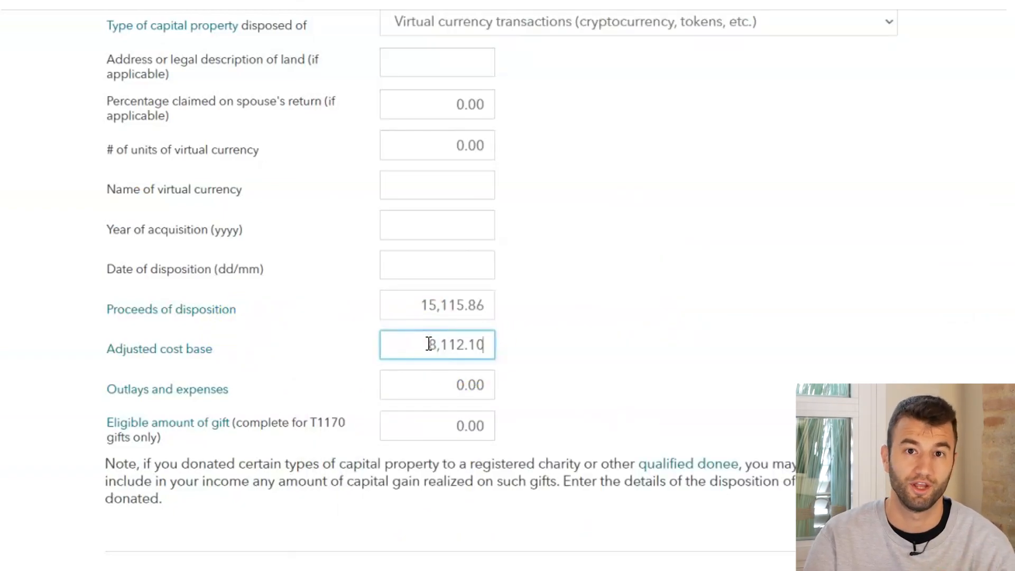
Copy the margin interest fee from the tax report's expenses into Outlays and expenses as 3.96
left_click(575, 562)
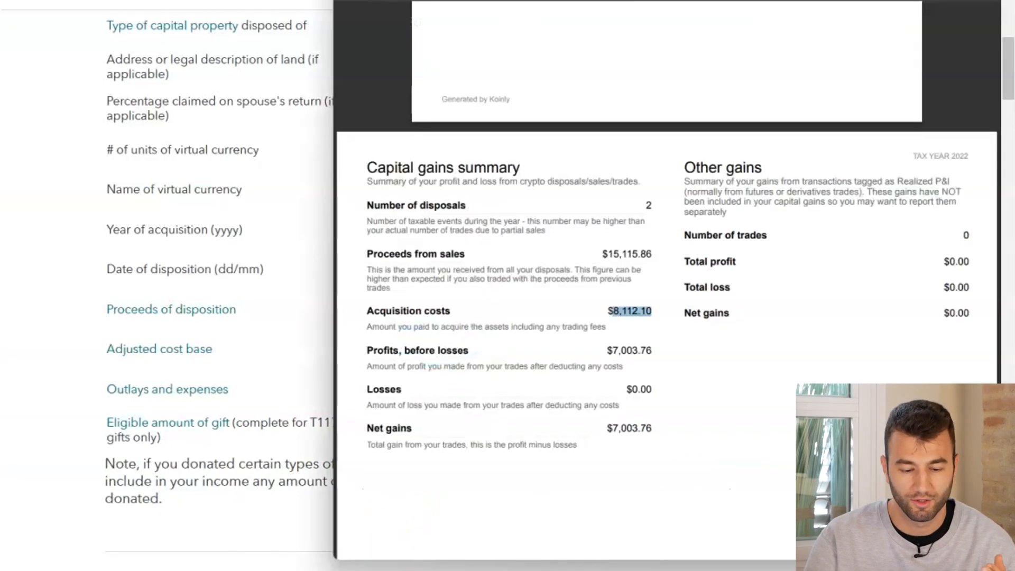
scroll(576, 455, "down", 1)
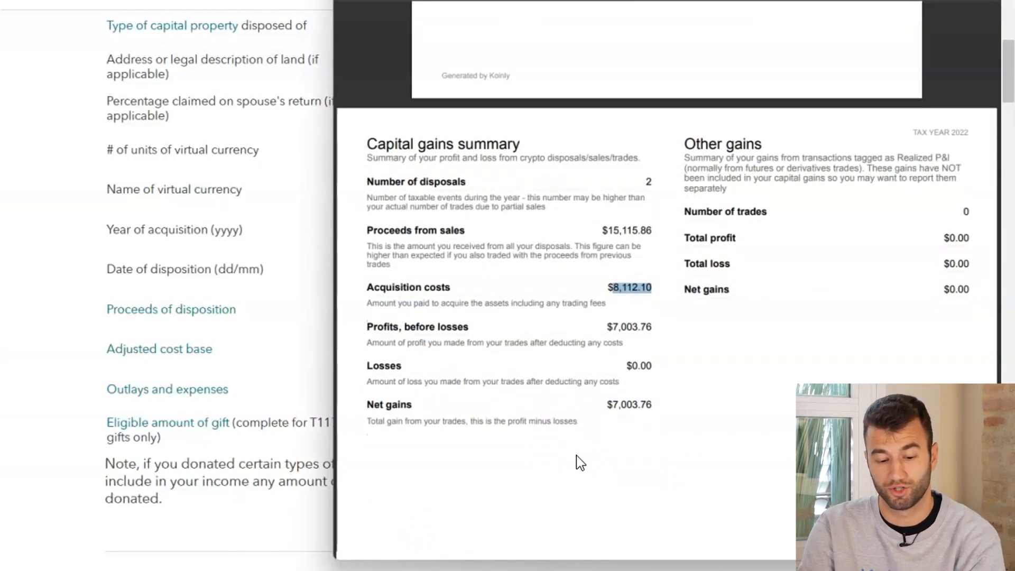
scroll(542, 358, "down", 3)
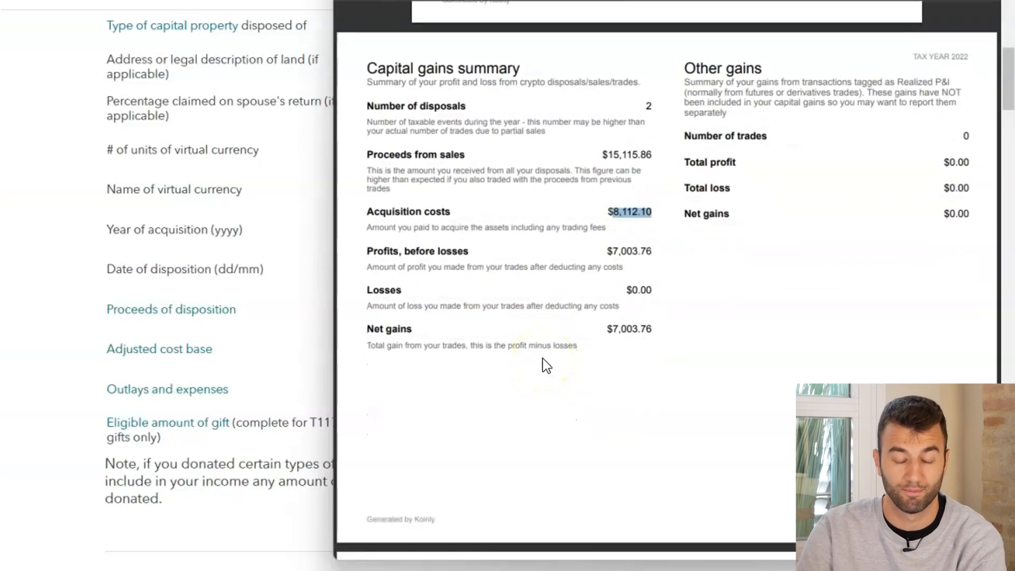
scroll(543, 359, "down", 3)
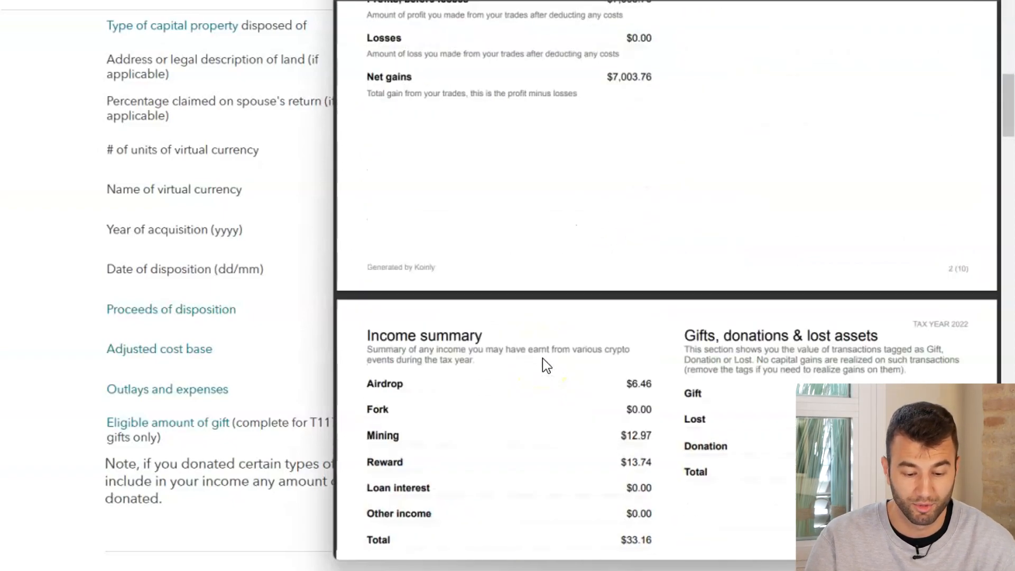
scroll(543, 359, "down", 2)
scroll(543, 358, "down", 3)
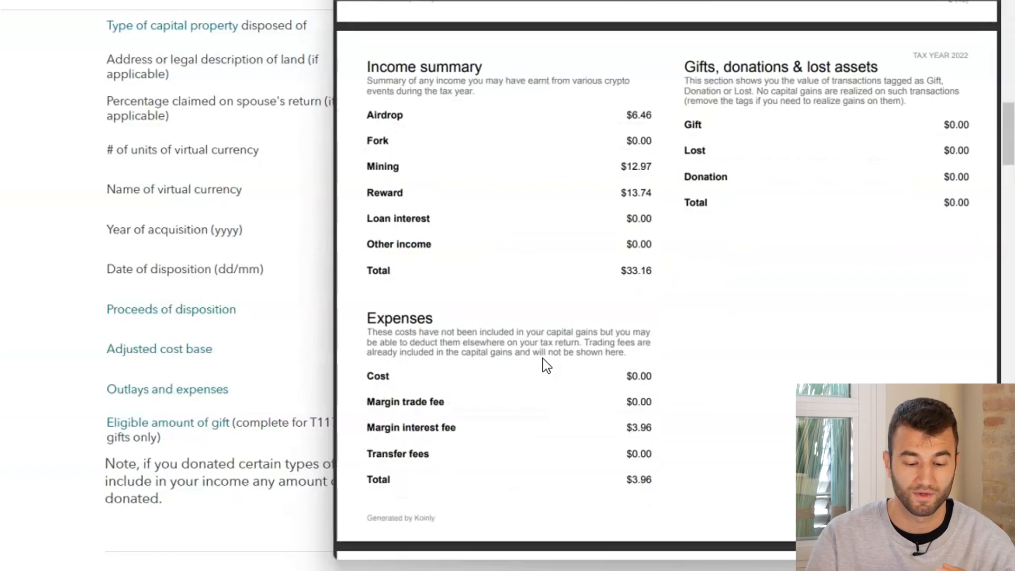
left_click_drag(654, 427, 629, 431)
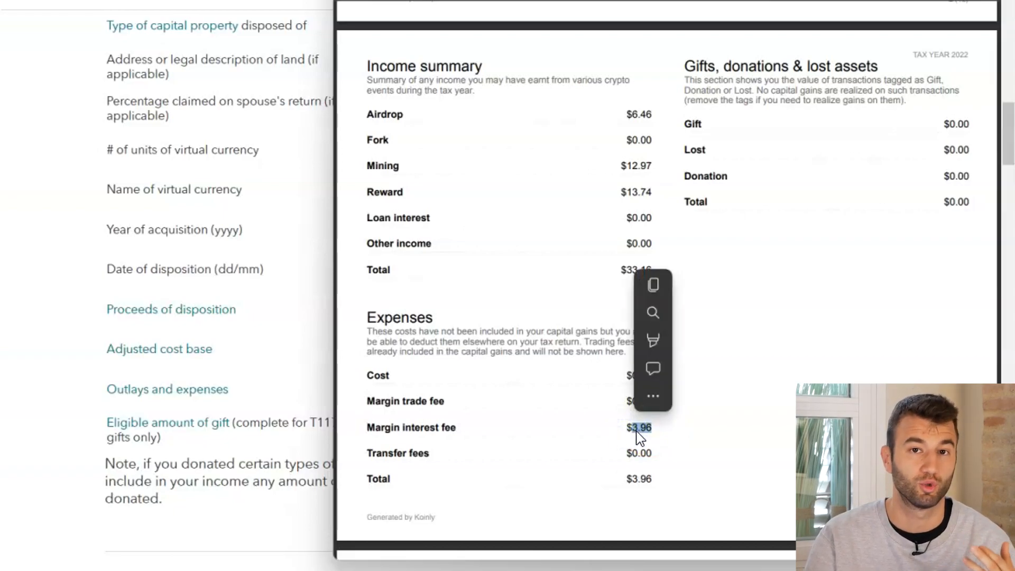
double_click(636, 431)
double_click(636, 430)
left_click(647, 429)
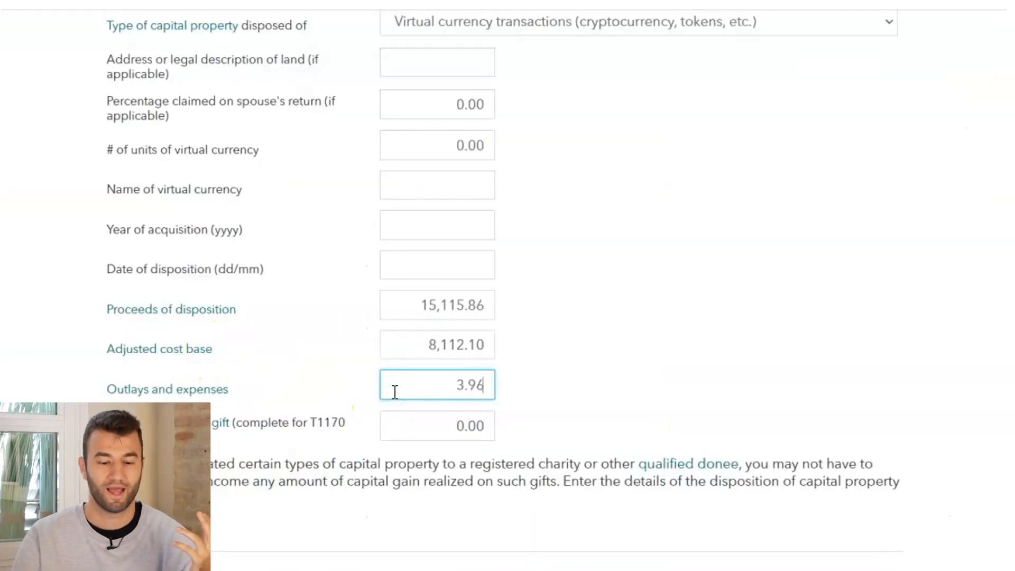
Review the completed virtual currency disposition fields and finish the entry to reach the Capital Gains Summary
left_click(623, 278)
scroll(623, 279, "up", 3)
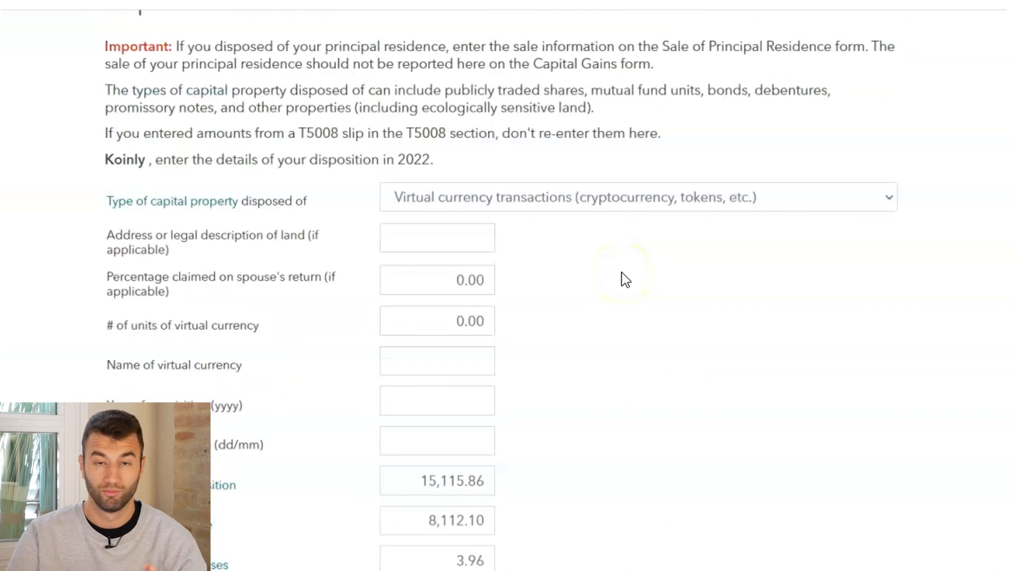
scroll(625, 279, "down", 4)
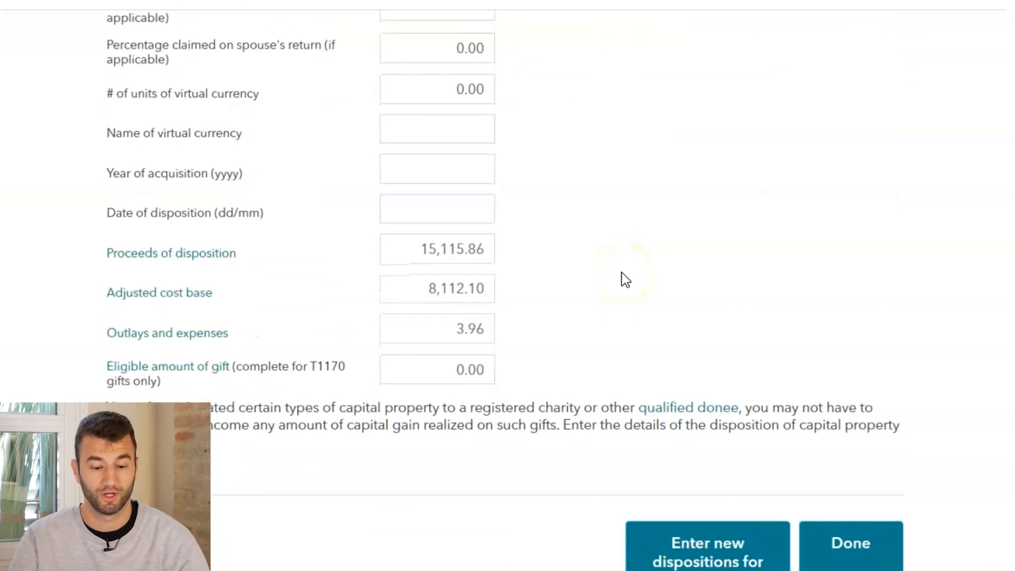
scroll(624, 279, "down", 1)
left_click(839, 520)
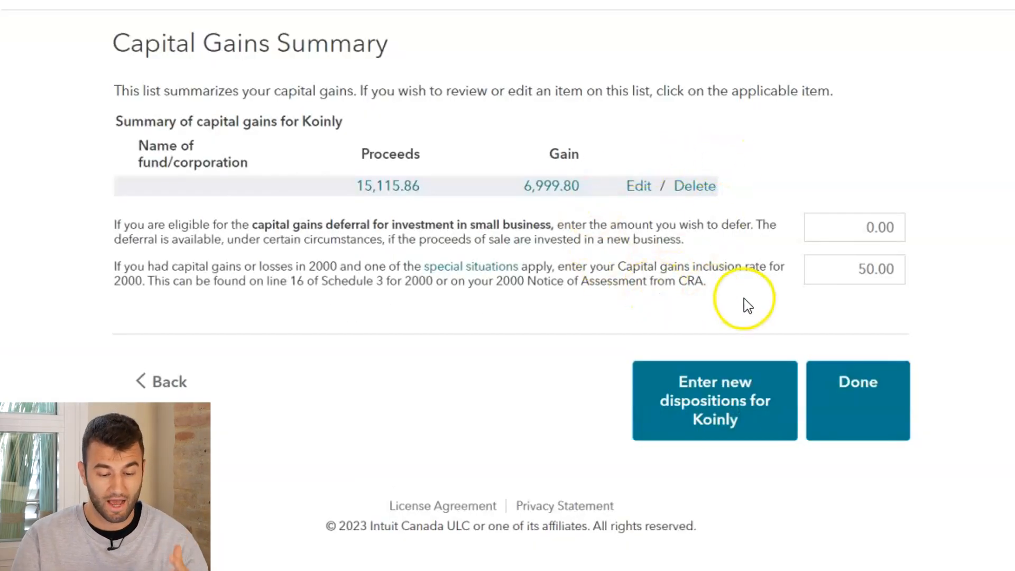
Check the capital gains inclusion rate field in the Capital Gains Summary
left_click(855, 272)
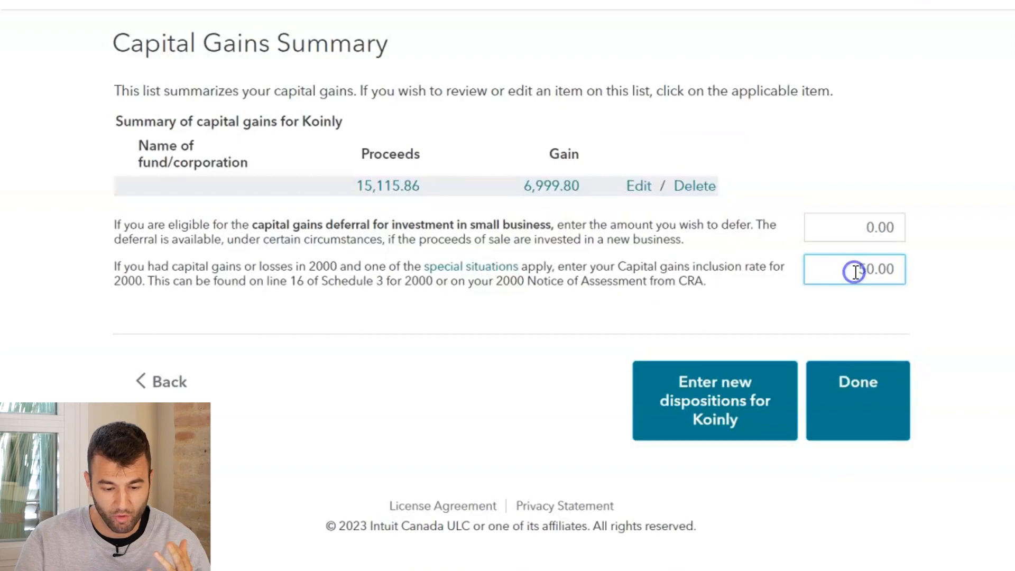
double_click(854, 272)
left_click(962, 298)
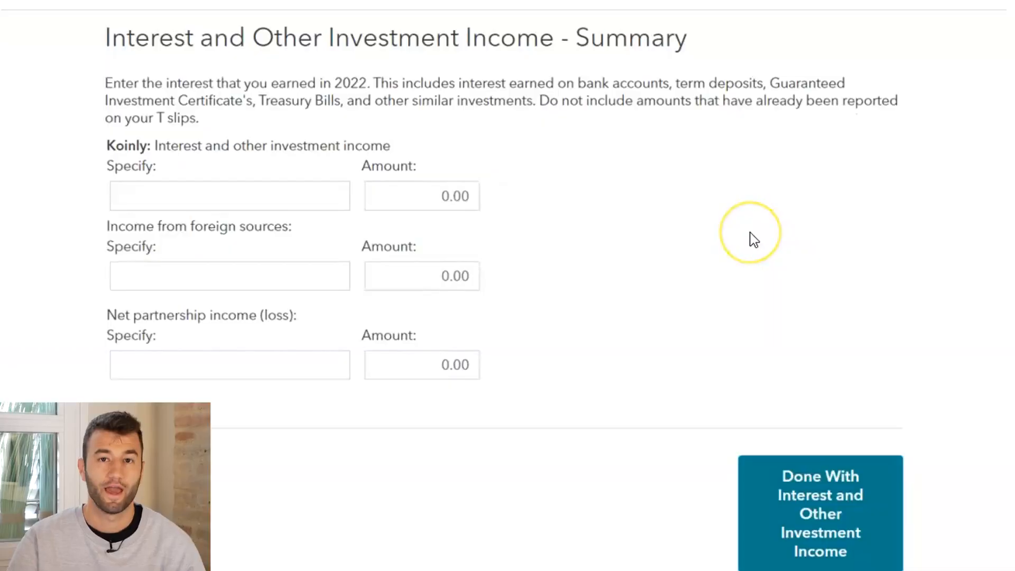
Copy the tax report's income total into Interest and other investment income as 33.16 and describe it as "Crypto oth"
scroll(755, 238, "down", 1)
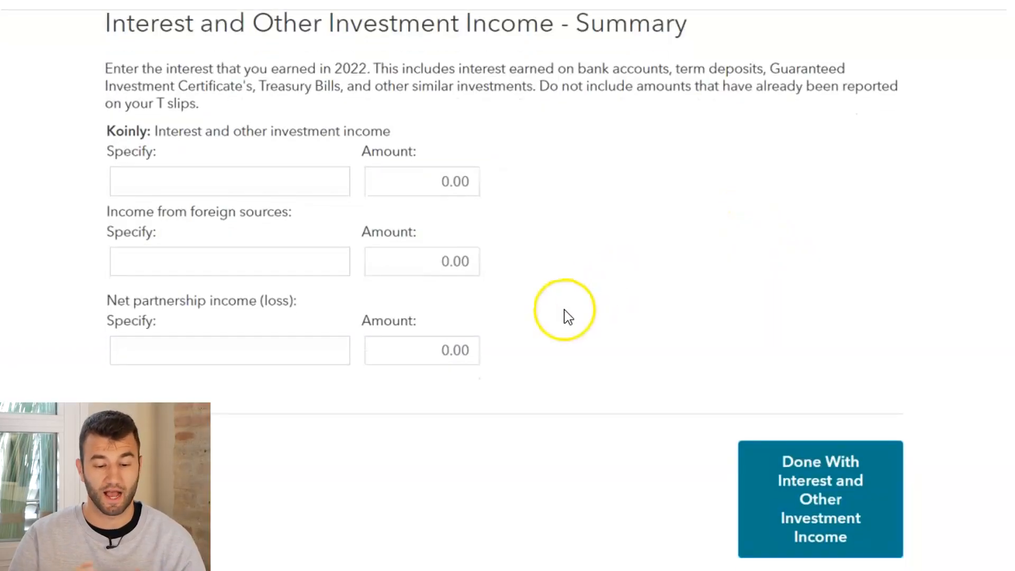
scroll(563, 309, "up", 1)
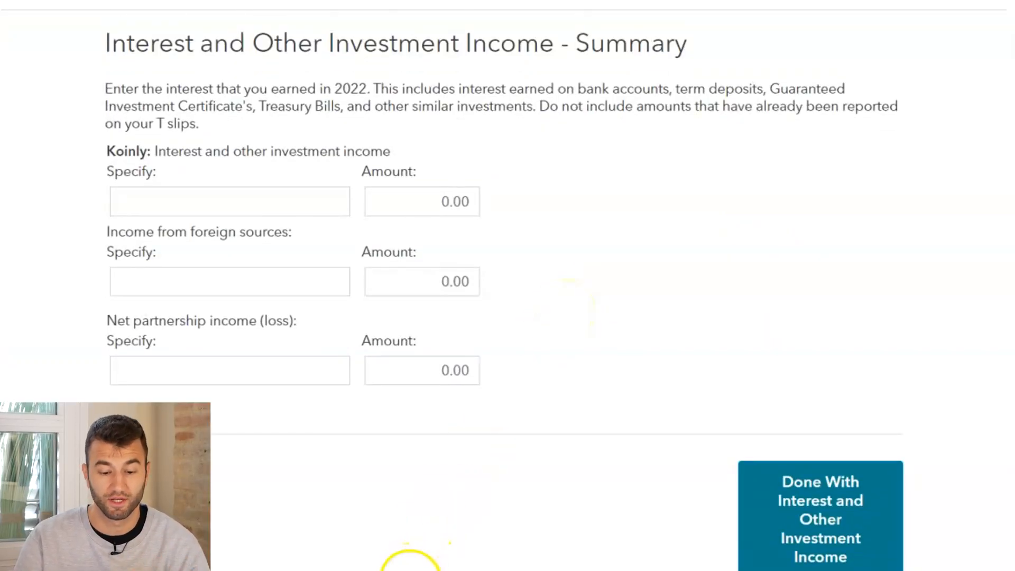
mouse_move(398, 570)
left_click(396, 518)
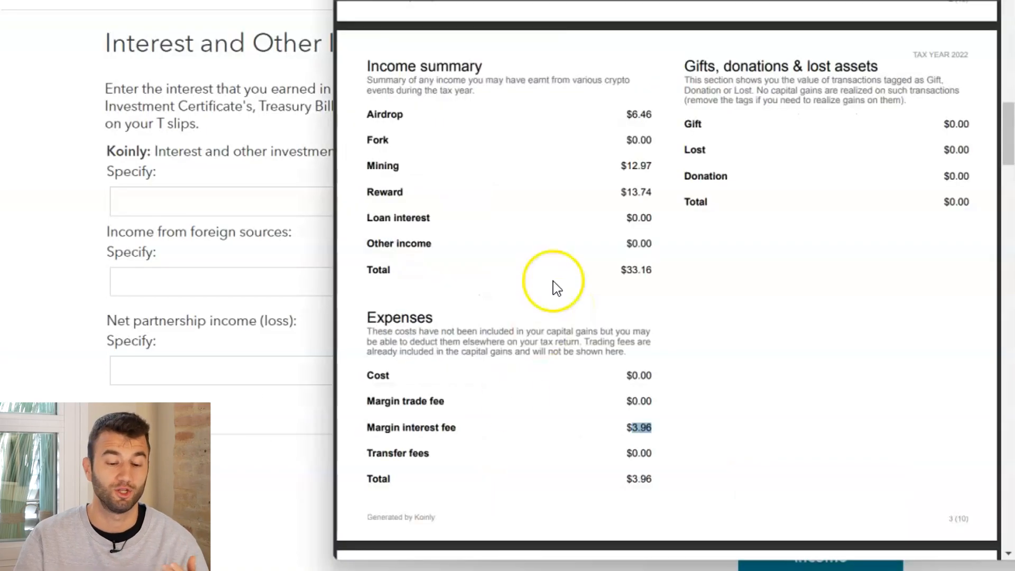
scroll(556, 271, "up", 2)
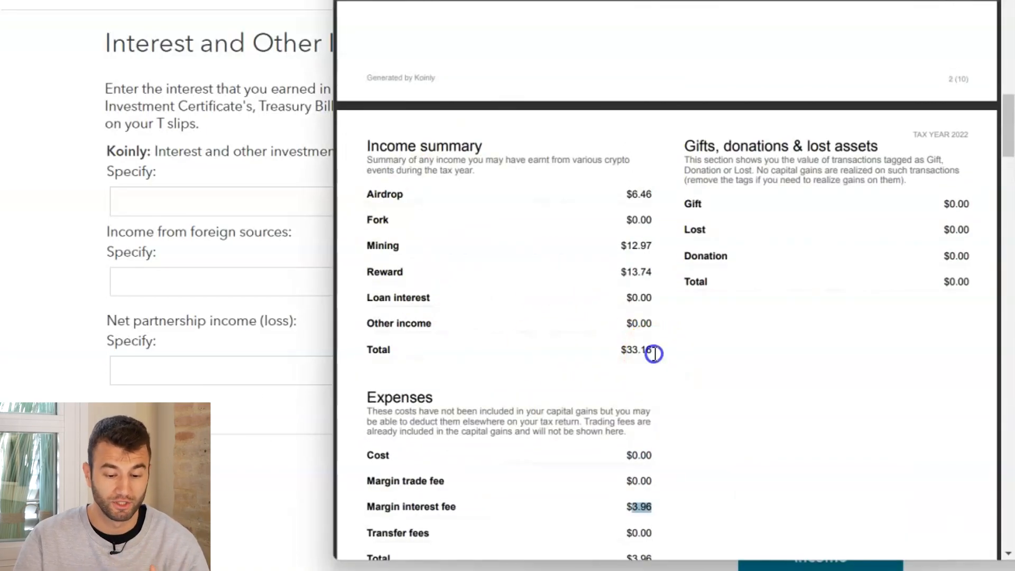
left_click_drag(654, 353, 622, 351)
key("ctrl+c")
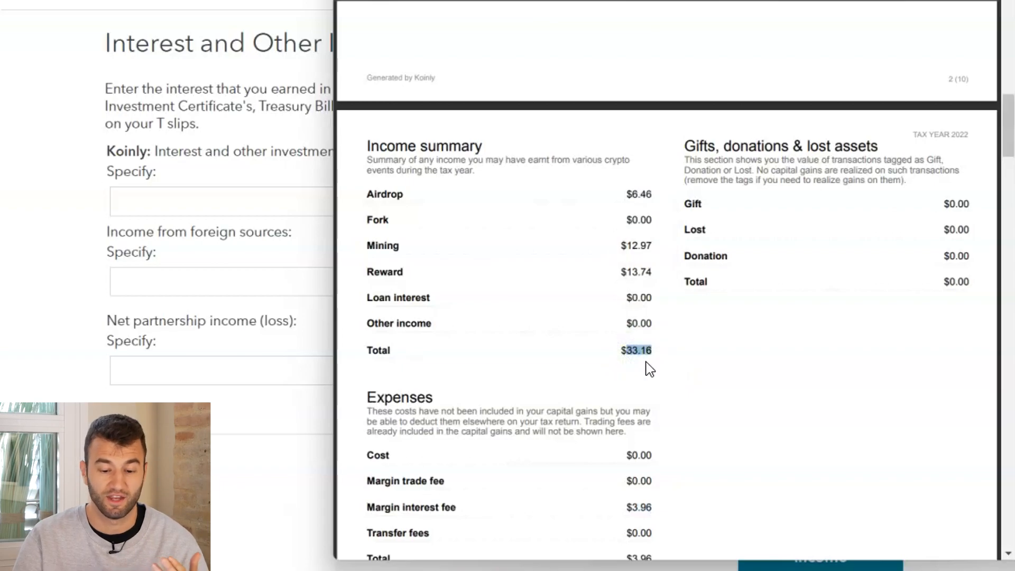
left_click(65, 254)
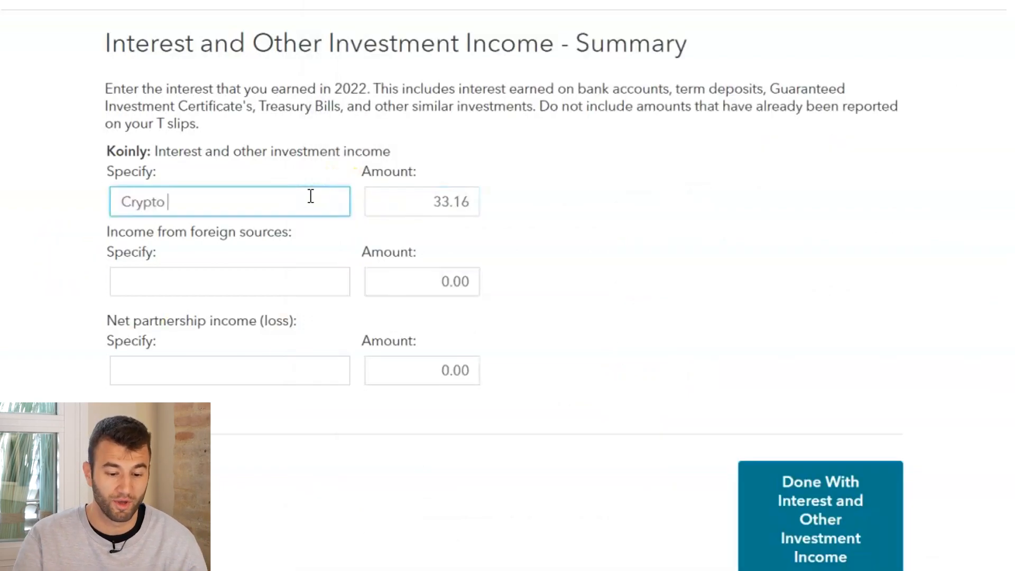
type("other income")
left_click(641, 259)
Complete the interest section, leave Other Income blank, and continue past the income summary
left_click(766, 497)
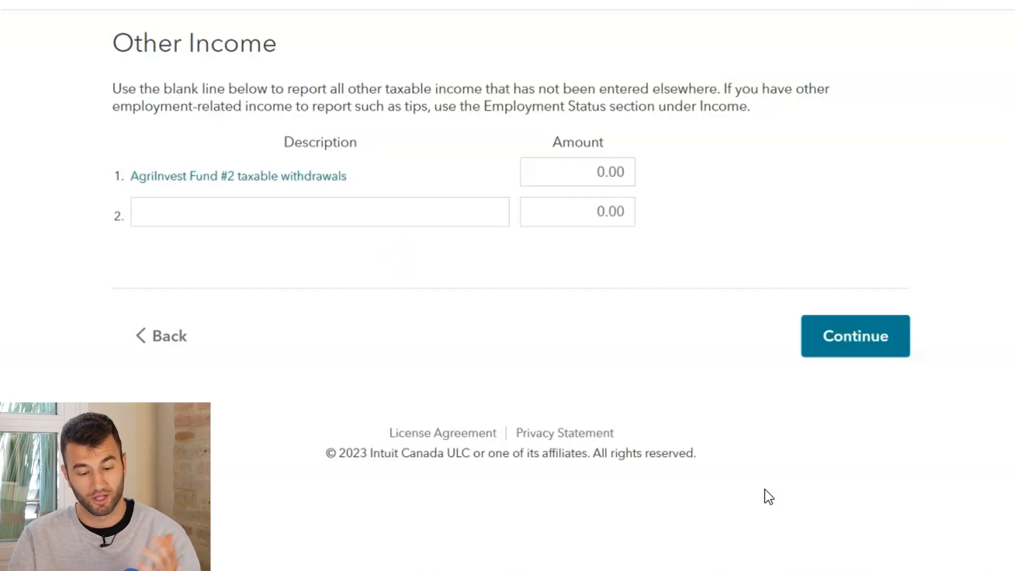
left_click(877, 340)
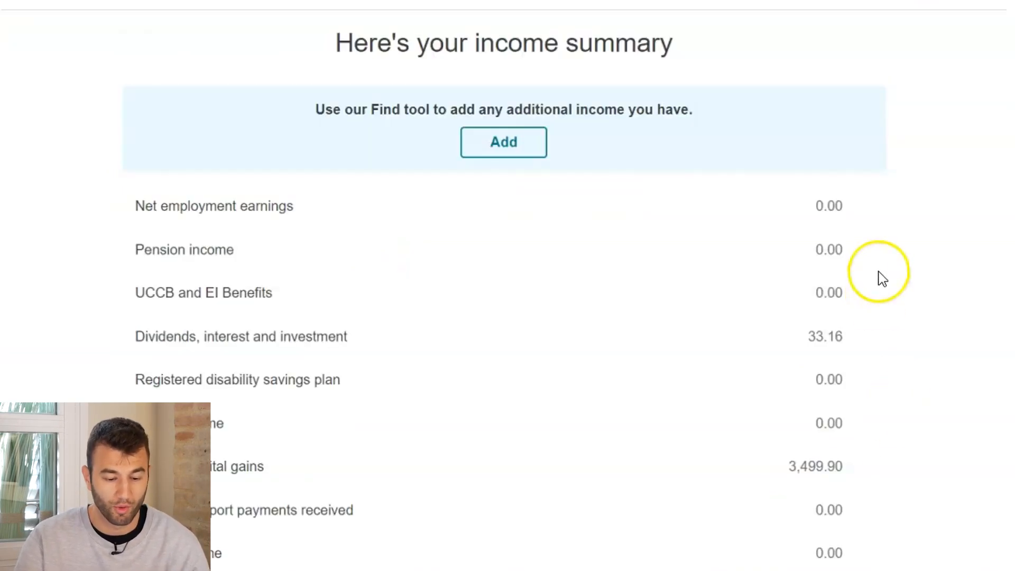
scroll(881, 278, "down", 2)
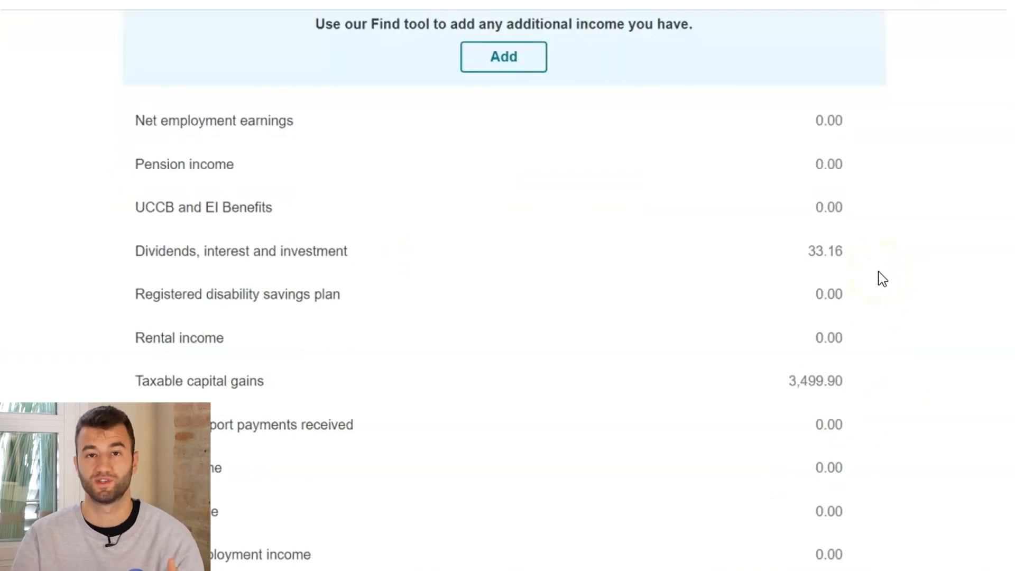
scroll(882, 278, "down", 6)
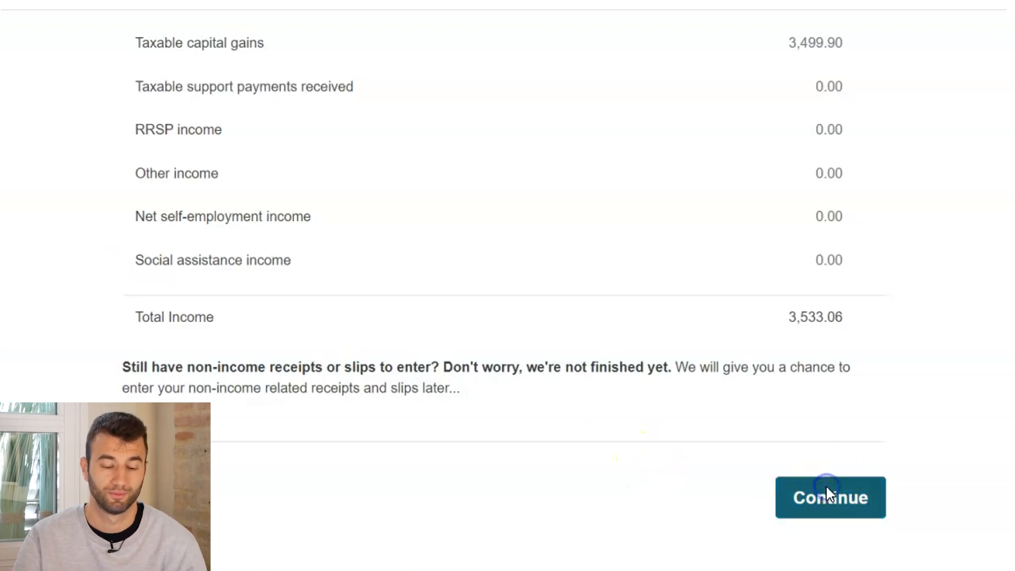
left_click(827, 492)
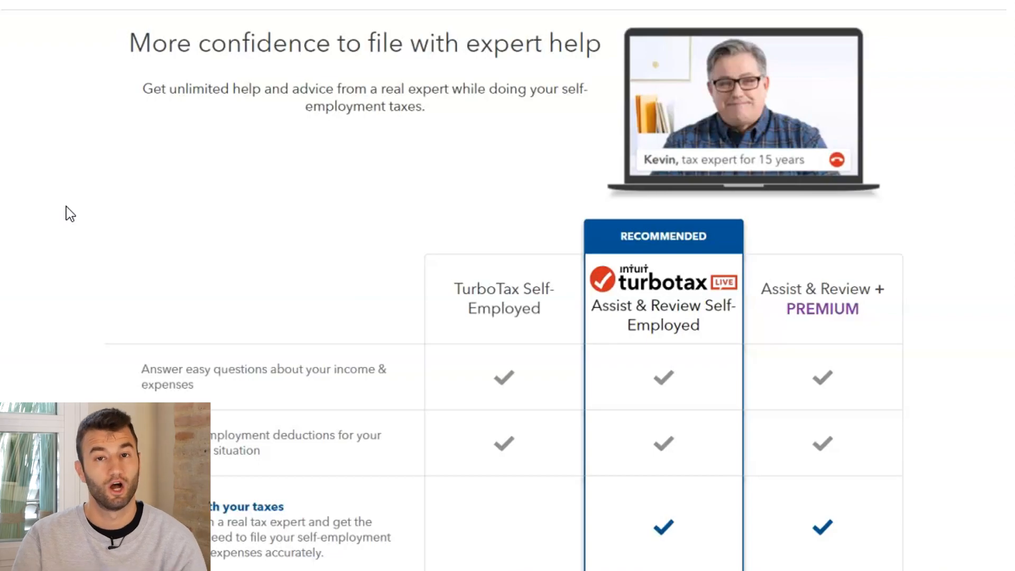
Examine the self-employed plan comparison, from the included expert help features to the per-return prices and upgrade choices
scroll(70, 214, "down", 8)
scroll(70, 215, "down", 1)
scroll(70, 214, "up", 7)
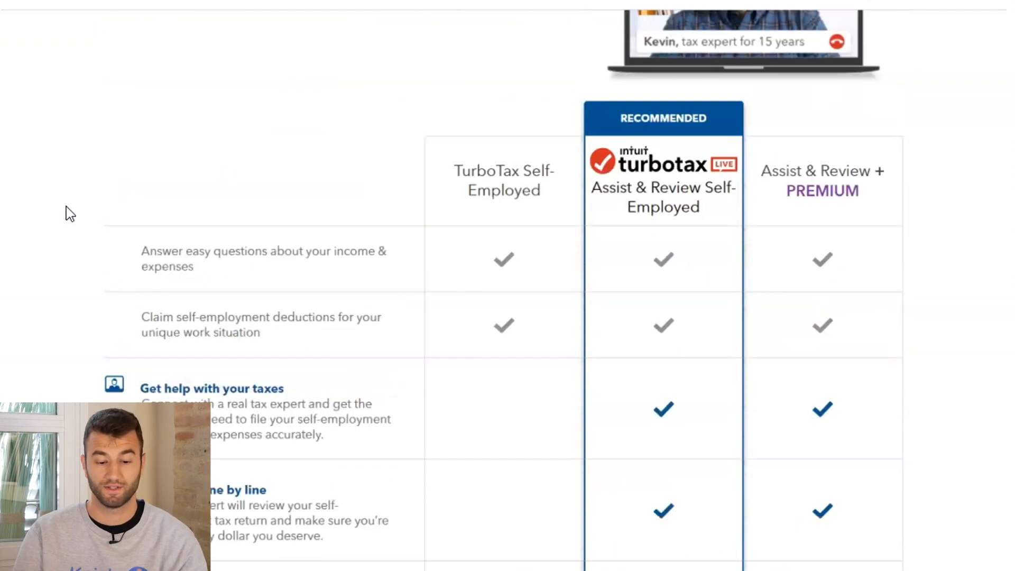
scroll(70, 214, "down", 4)
scroll(70, 215, "down", 3)
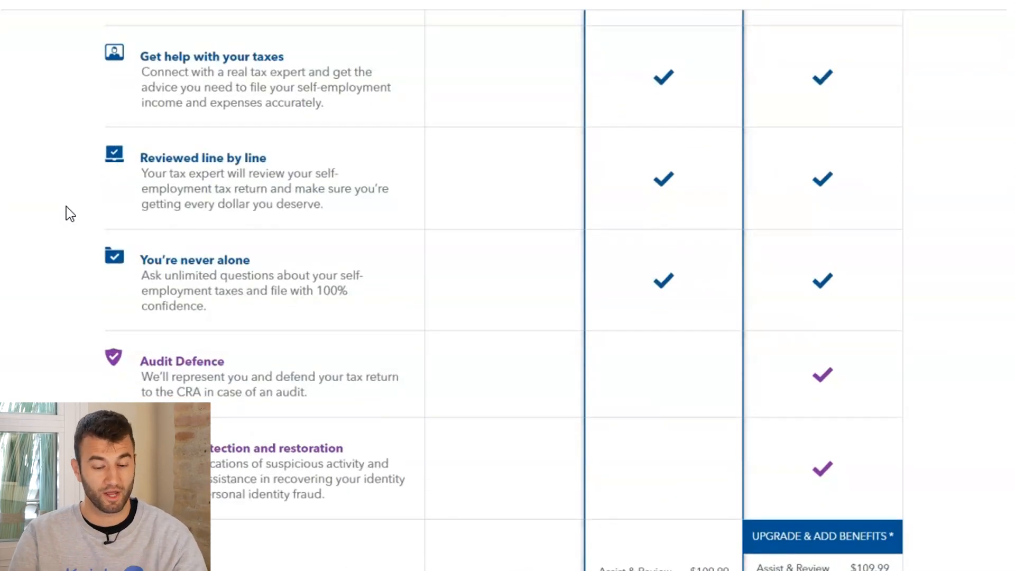
scroll(70, 214, "down", 4)
scroll(70, 214, "down", 6)
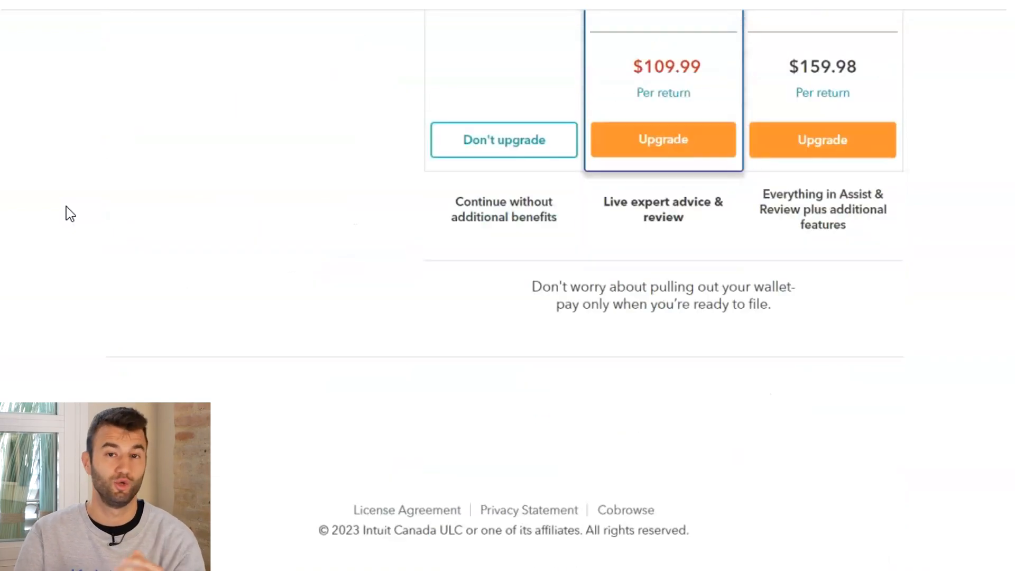